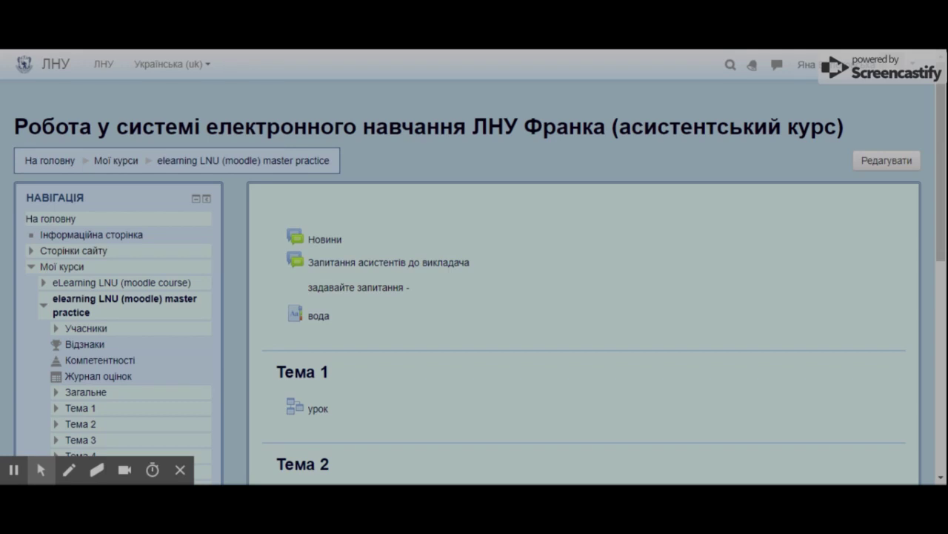
- Turn on course editing and add a new Обстеження activity to Тема 5
left_click(883, 169)
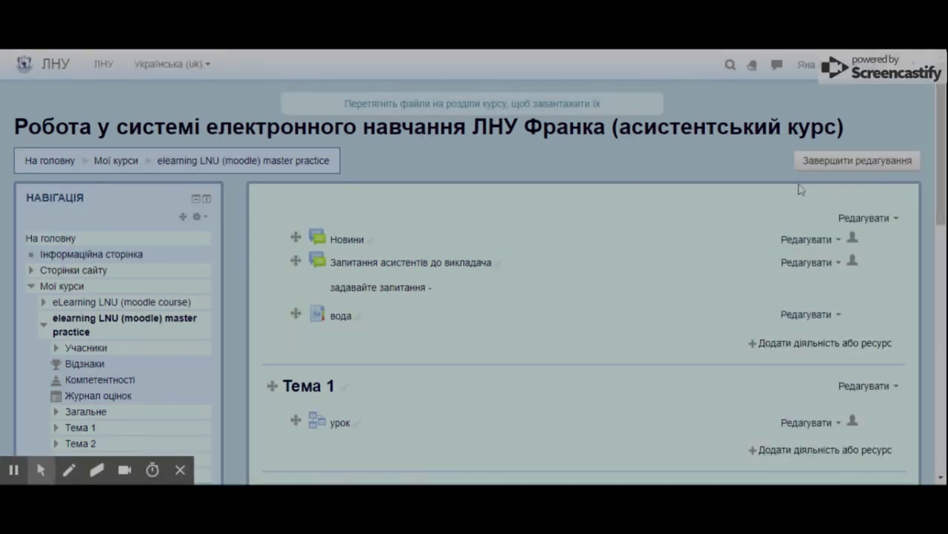
scroll(717, 198, "down", 9)
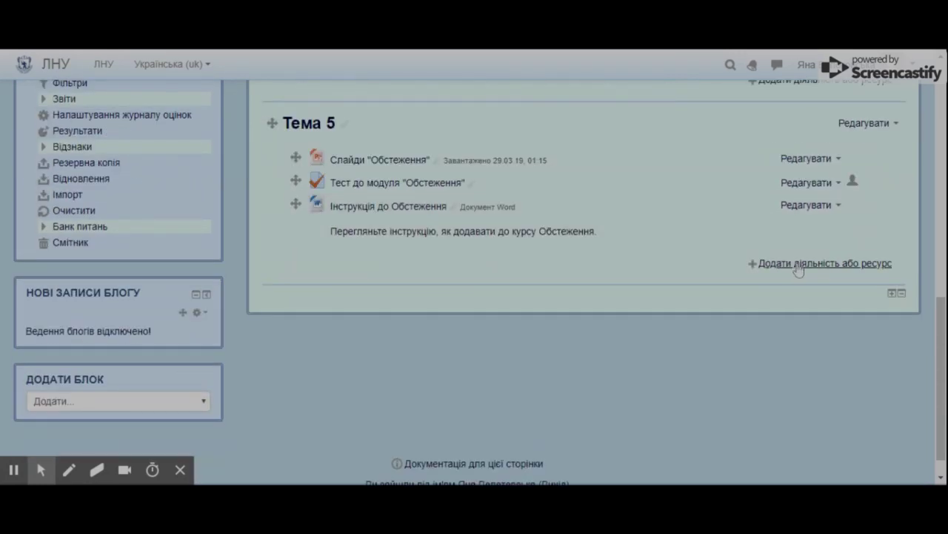
left_click(799, 265)
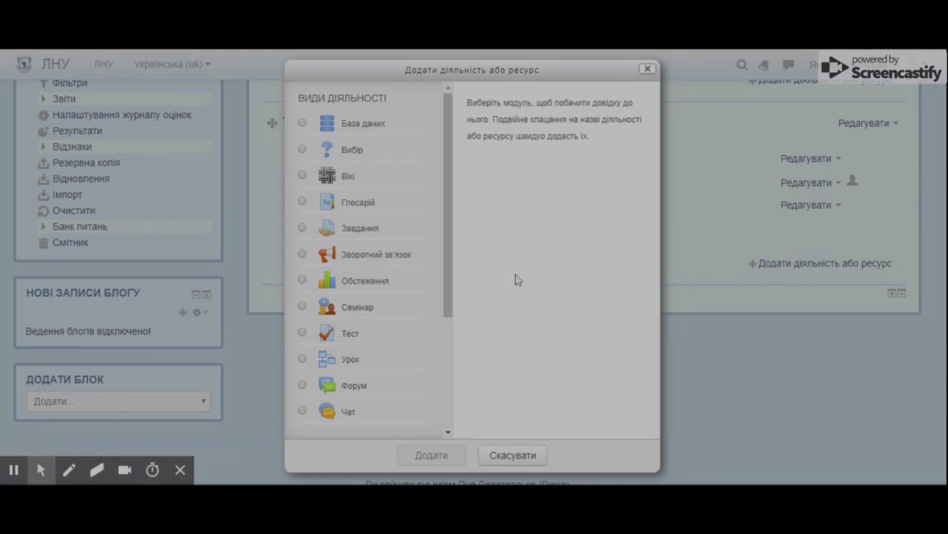
left_click(374, 283)
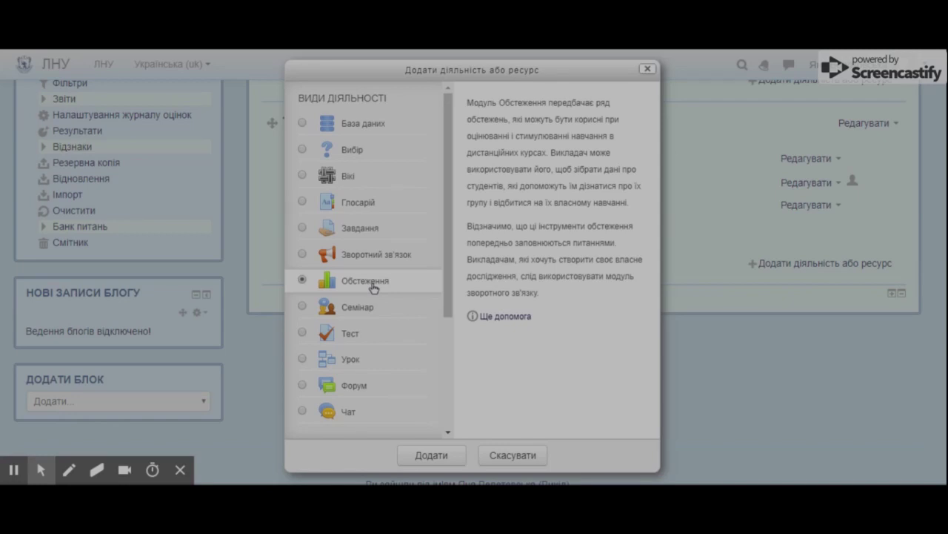
left_click(442, 461)
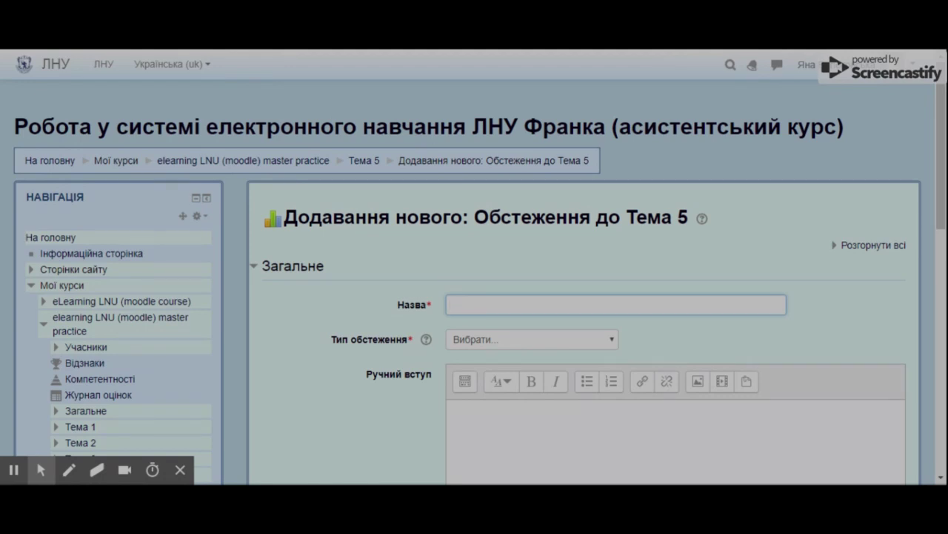
- Name the survey "Оцінка навчального курсу" and set its type to ATTLS (версія з 20 запитань)
type("wsy")
type("Оцінка навчально")
type("го курсу")
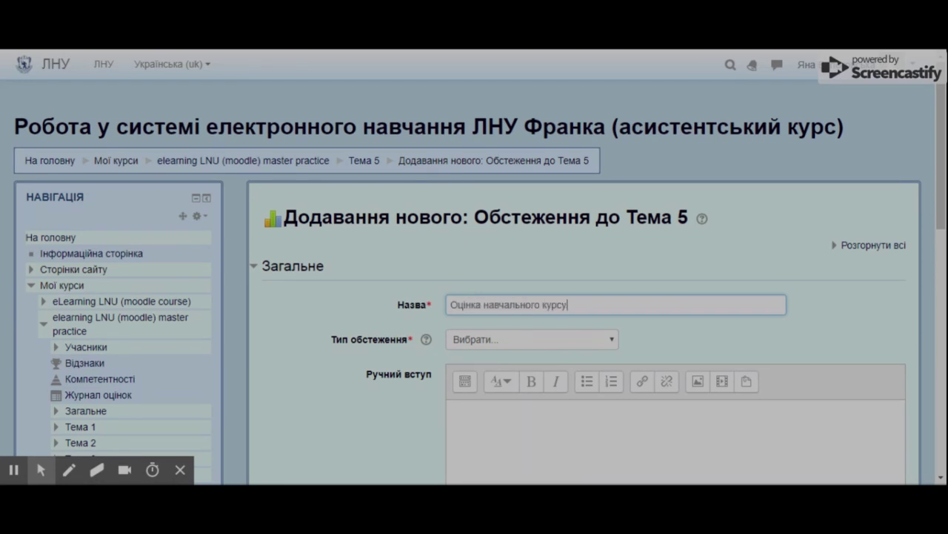
left_click(500, 340)
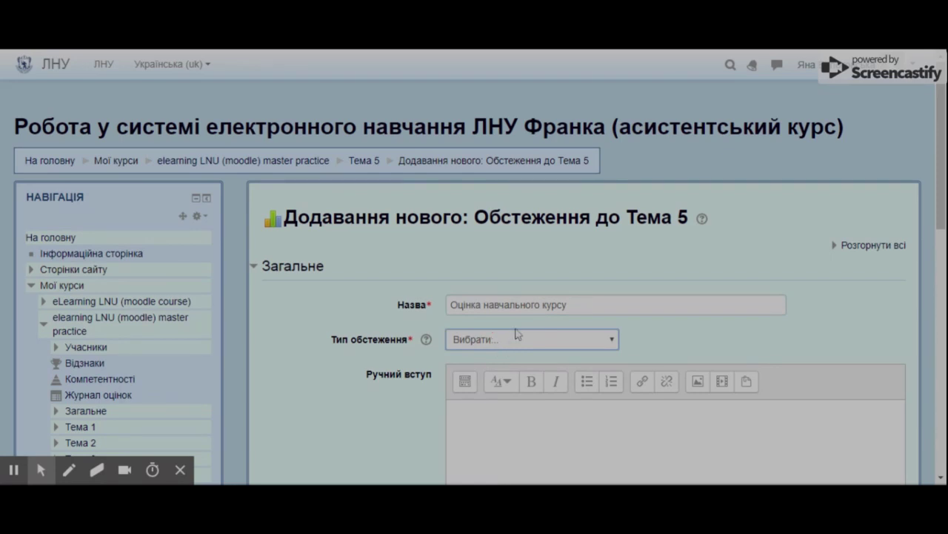
left_click(578, 254)
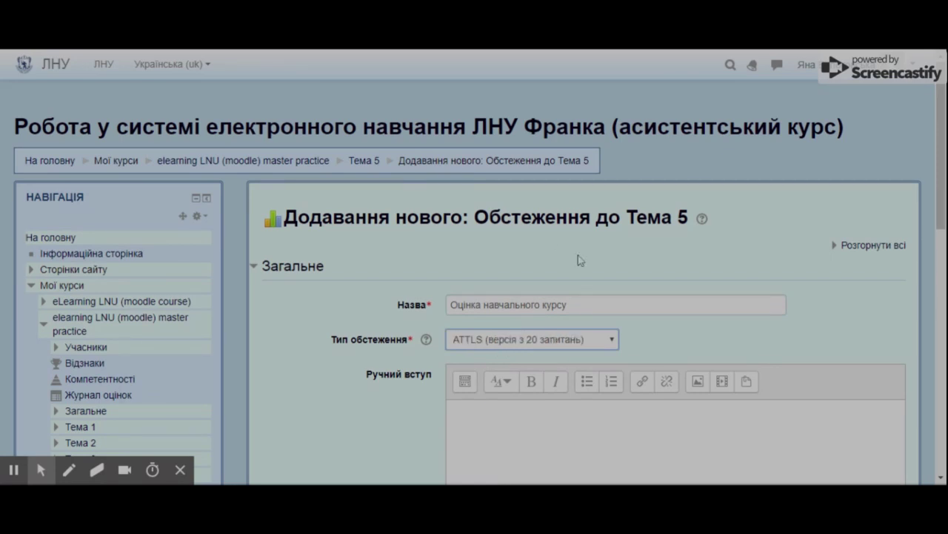
- Enter the survey introduction "Дане обстеження створене з метою оцінки студентами курсу дистанційного навчання. Воно не впливає на оцінювання навчальної діяльності студента."
scroll(578, 255, "down", 3)
left_click(519, 235)
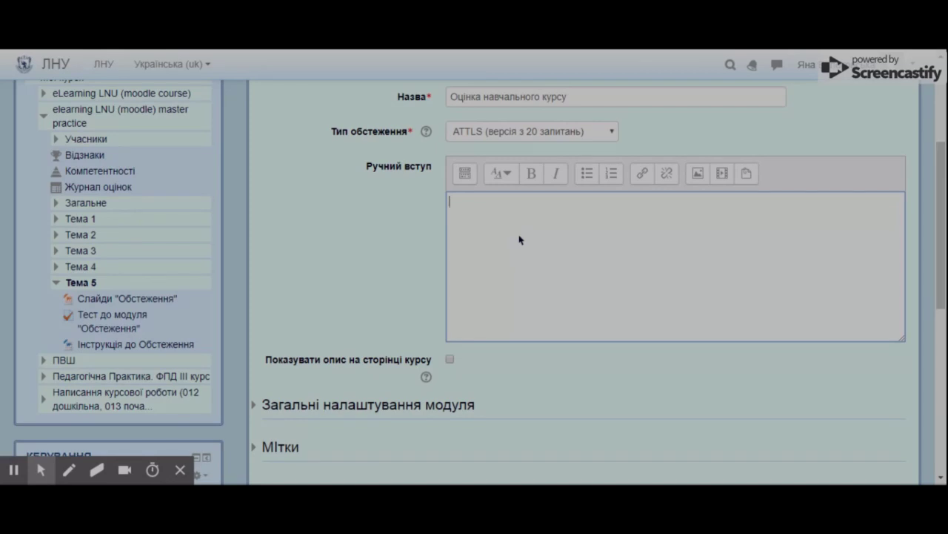
type("Дане обстеження")
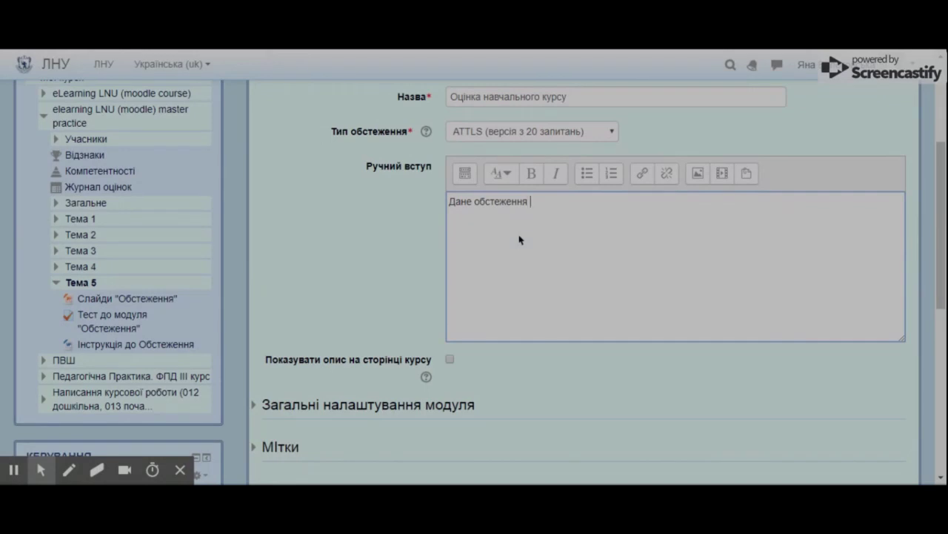
type(" створене з метою")
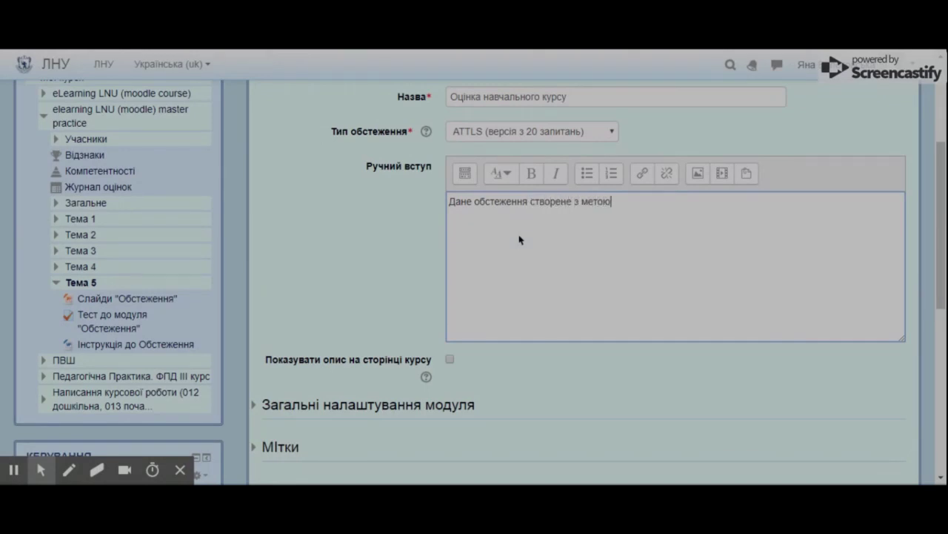
type(" оцінки студентами ку")
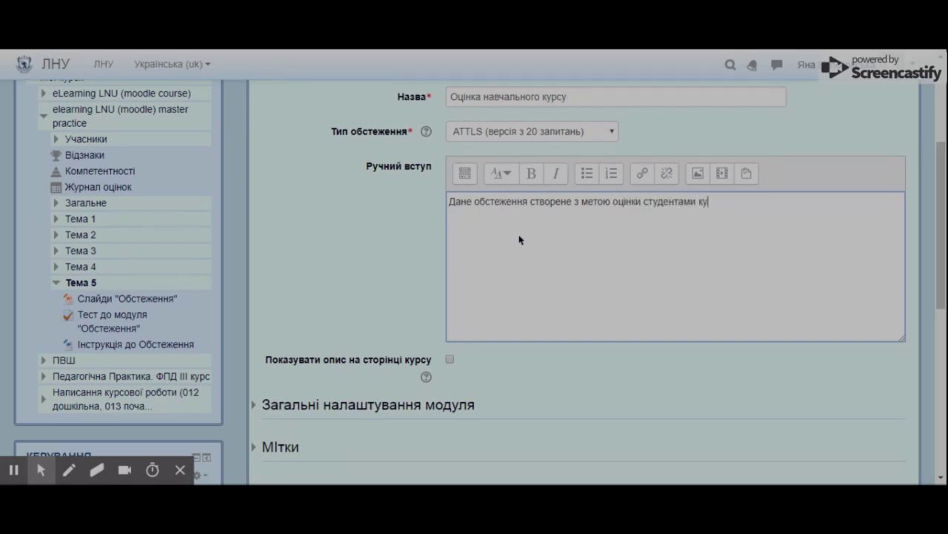
type("рсу дистанційного навча")
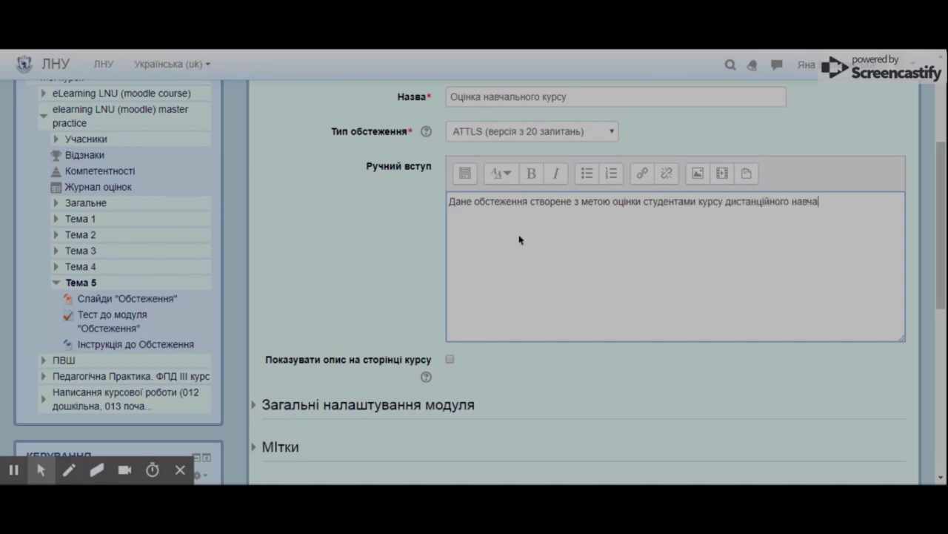
type("ння. ВОн")
key("BackSpace")
key("BackSpace")
key("BackSpace")
key("BackSpace")
type("оно не вплива")
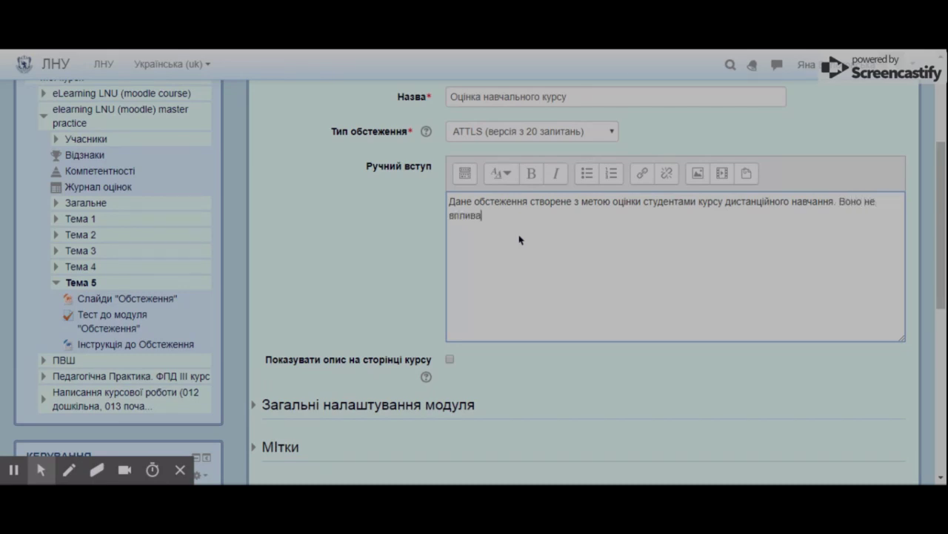
type("є на оцінювання н")
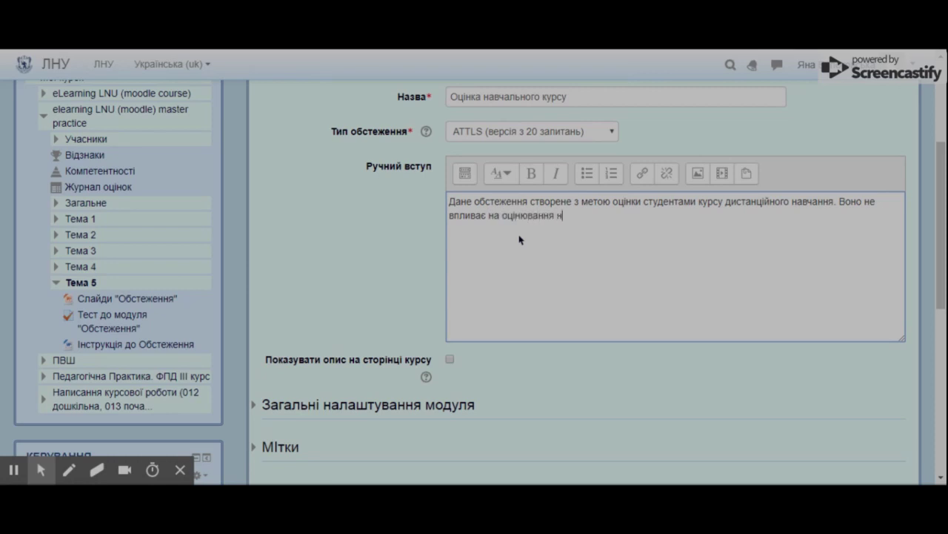
type("авчальної діяльності студента.")
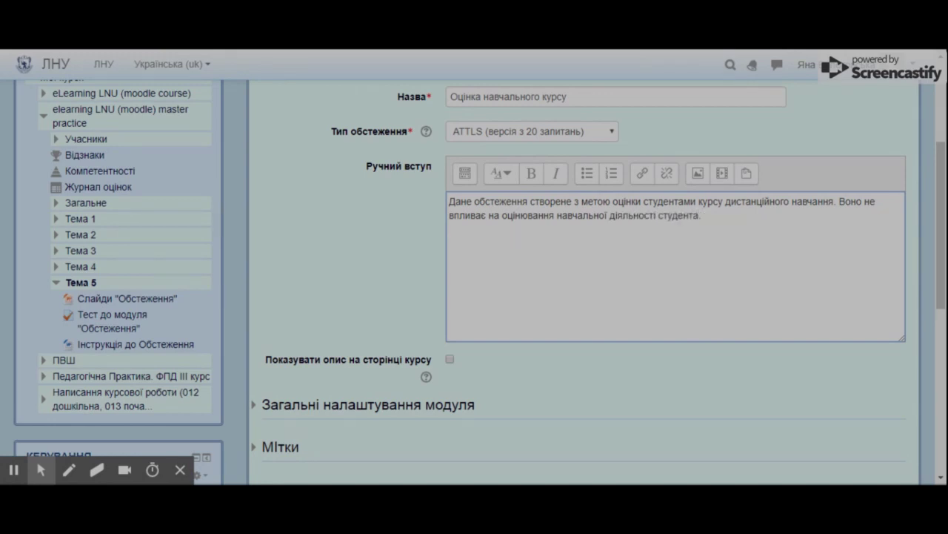
- Expand the Загальні налаштування модуля section and keep the survey's student availability set to Показати
scroll(403, 237, "down", 5)
left_click(372, 196)
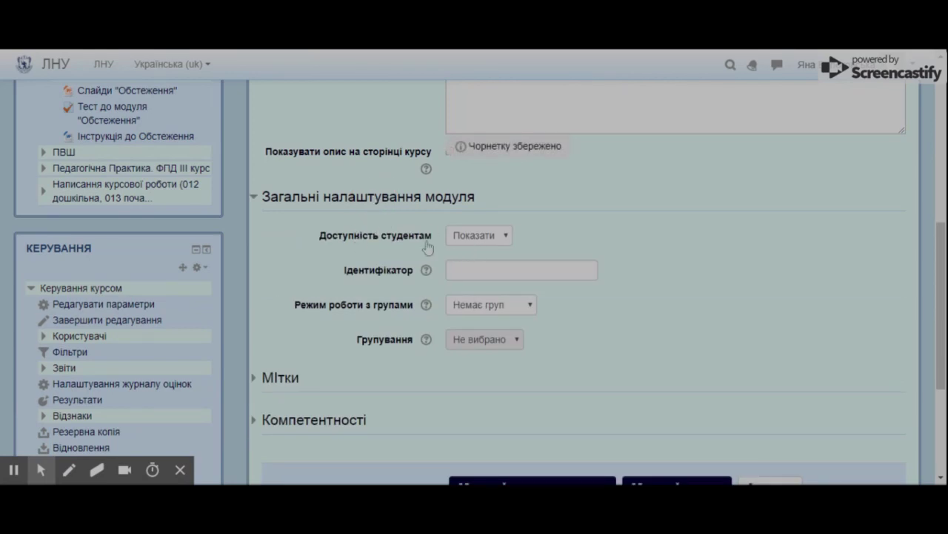
left_click(479, 237)
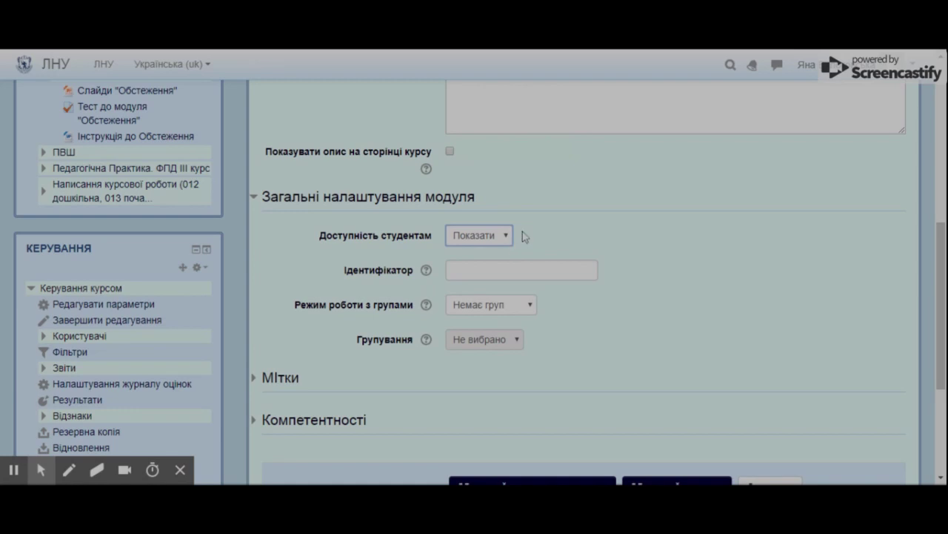
scroll(532, 224, "down", 1)
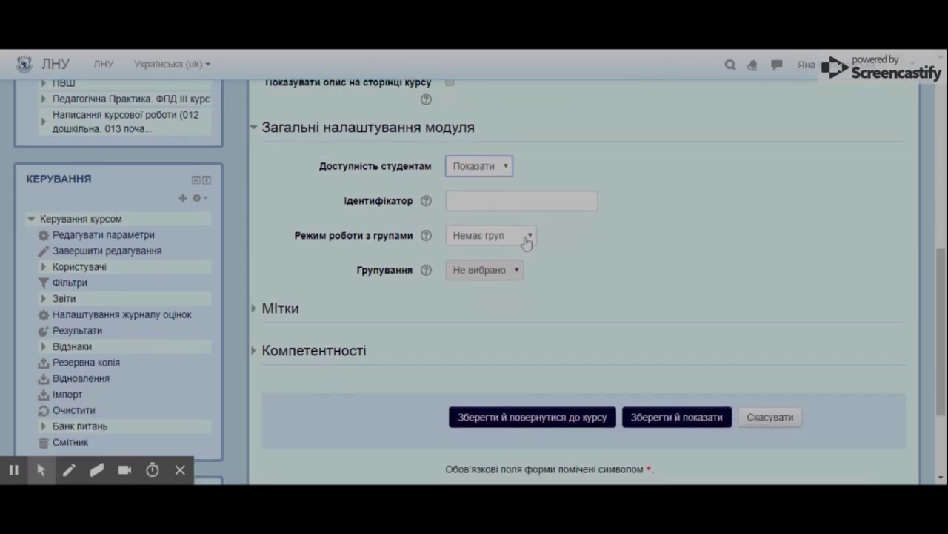
- Expand the Мітки and Компетентності sections without choosing anything, and save the survey, returning to the course
left_click(285, 310)
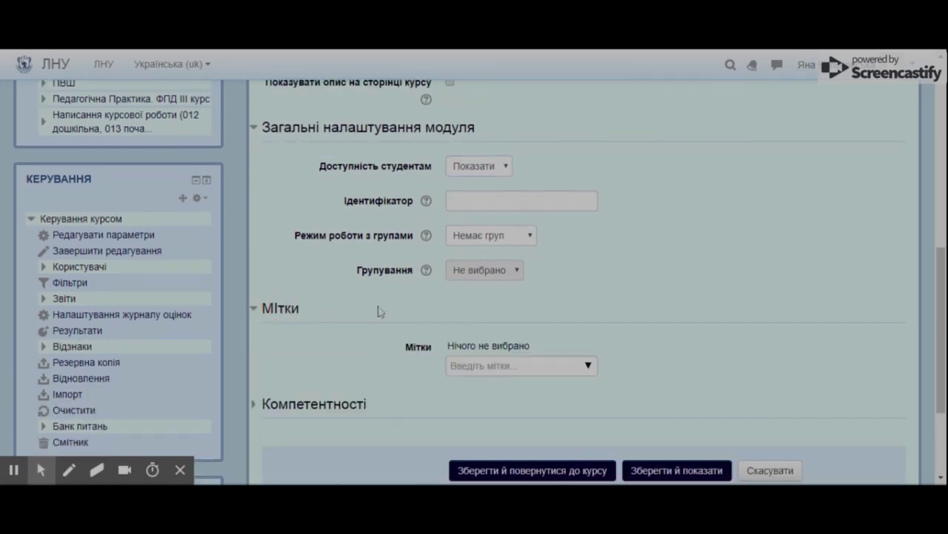
scroll(430, 293, "down", 1)
left_click(346, 338)
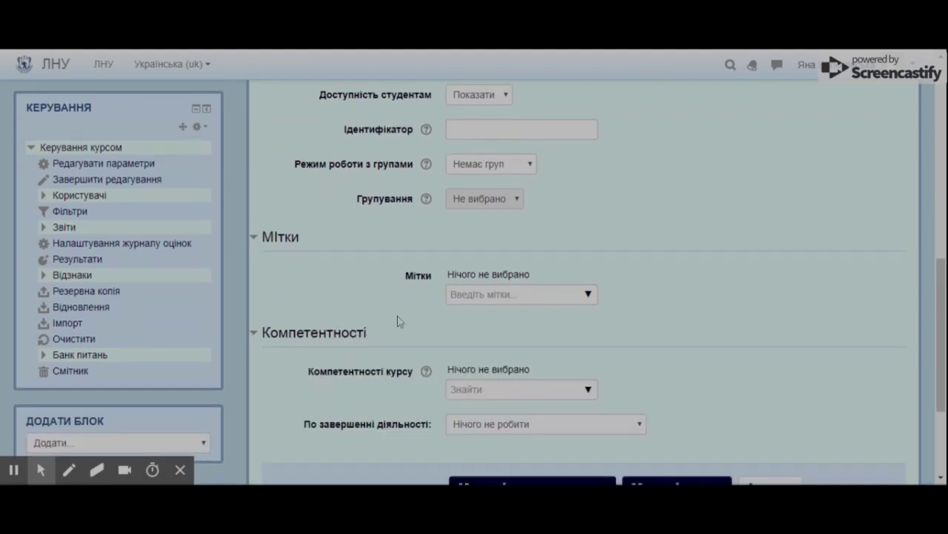
scroll(437, 311, "down", 1)
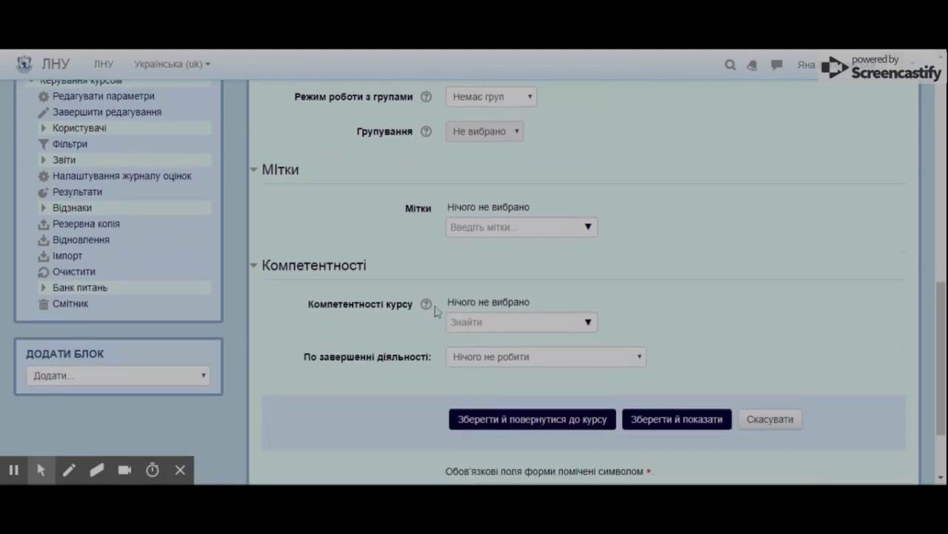
left_click(538, 422)
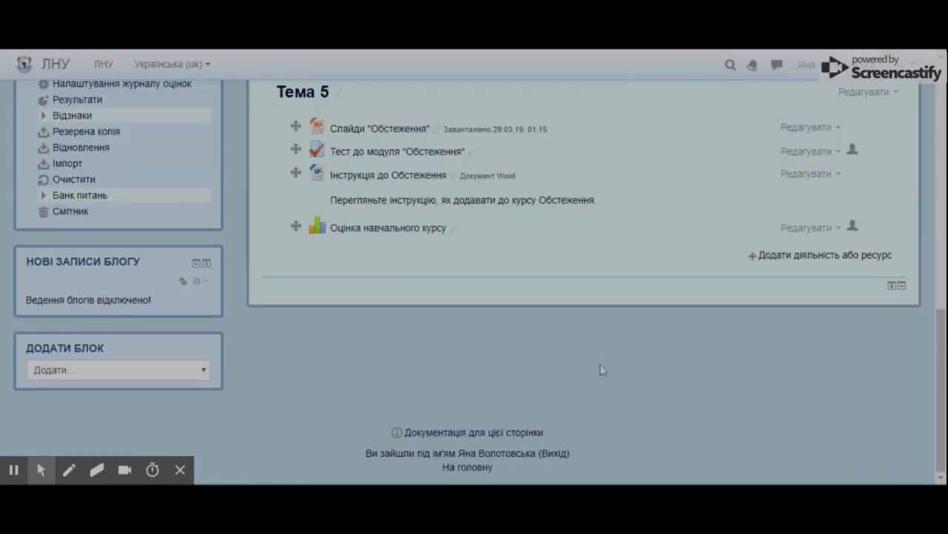
- Turn off course editing and switch to the Студент role for viewing the course
scroll(543, 359, "up", 2)
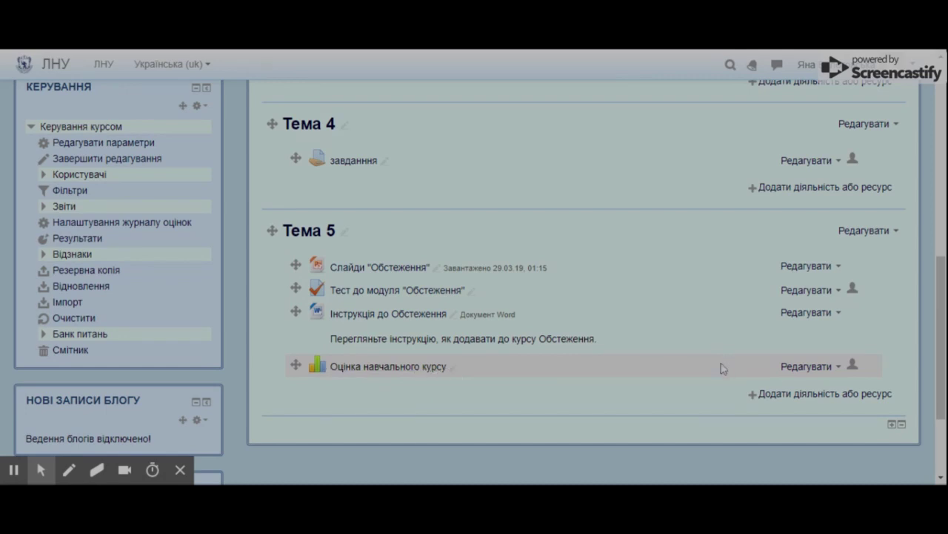
scroll(783, 259, "up", 10)
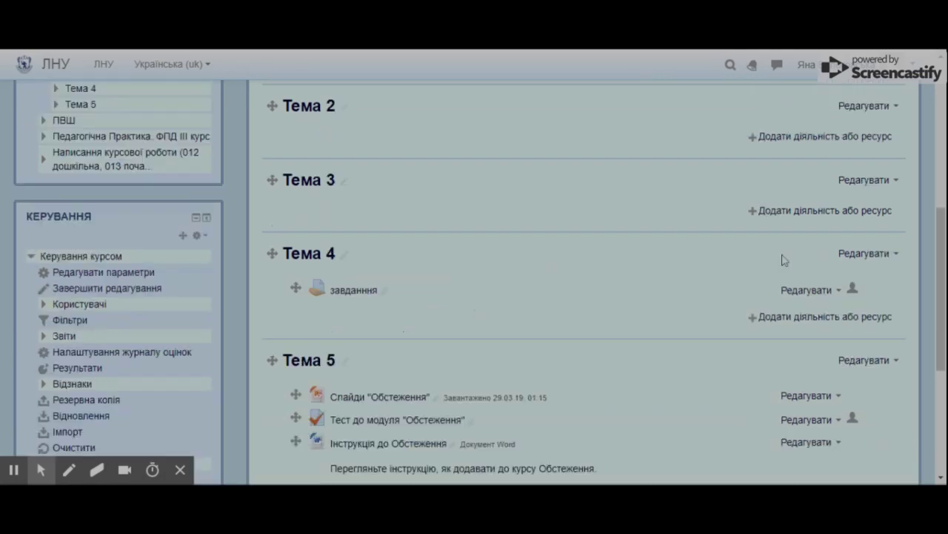
left_click(846, 135)
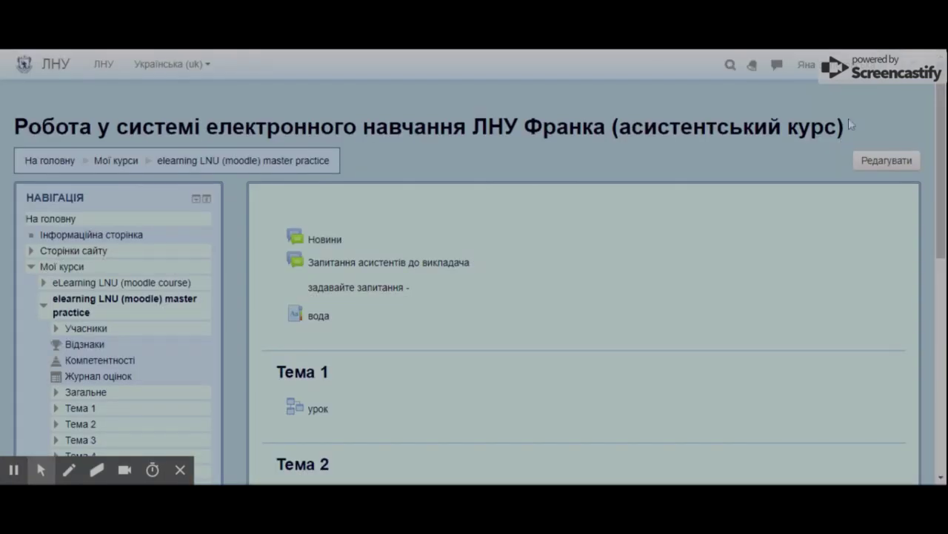
left_click(806, 64)
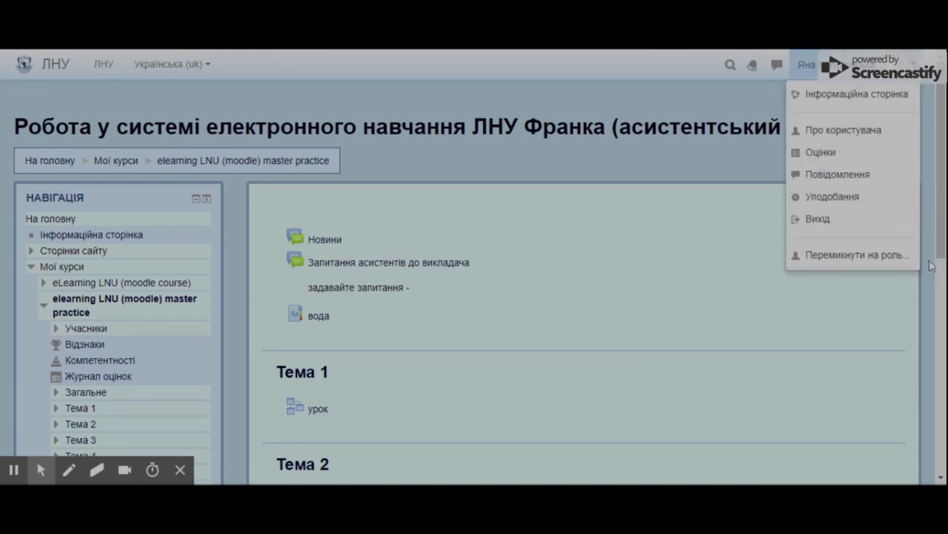
left_click(868, 254)
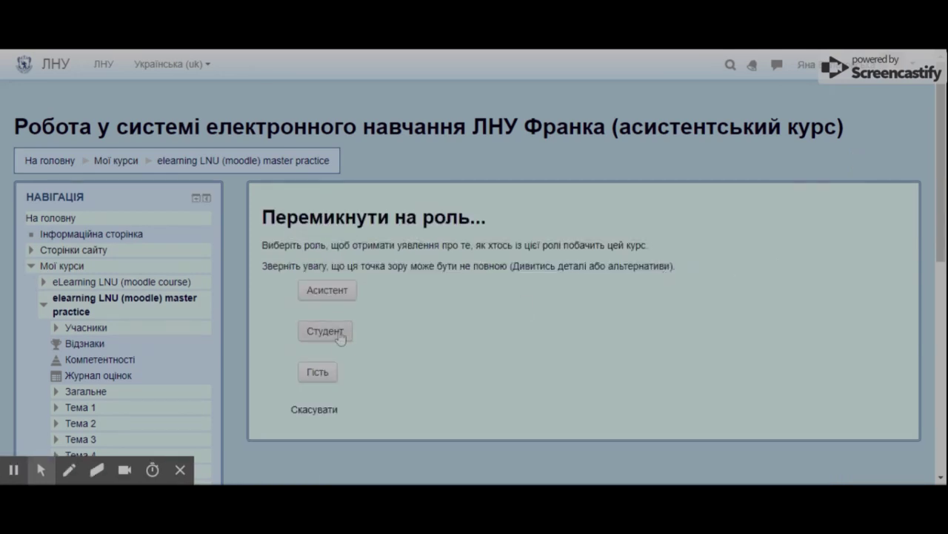
left_click(326, 331)
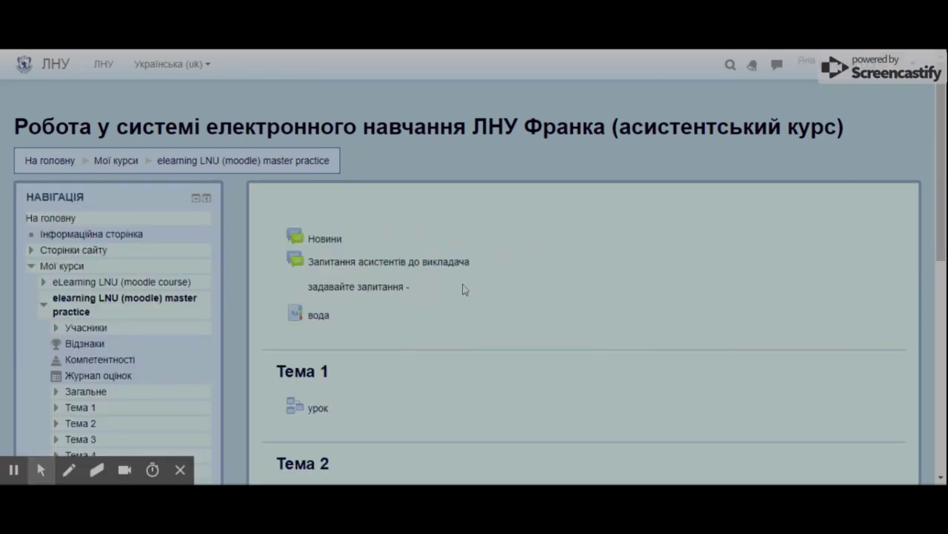
- Open the "Оцінка навчального курсу" survey in Тема 5 and examine its introduction, answer scale and questions
scroll(462, 288, "down", 10)
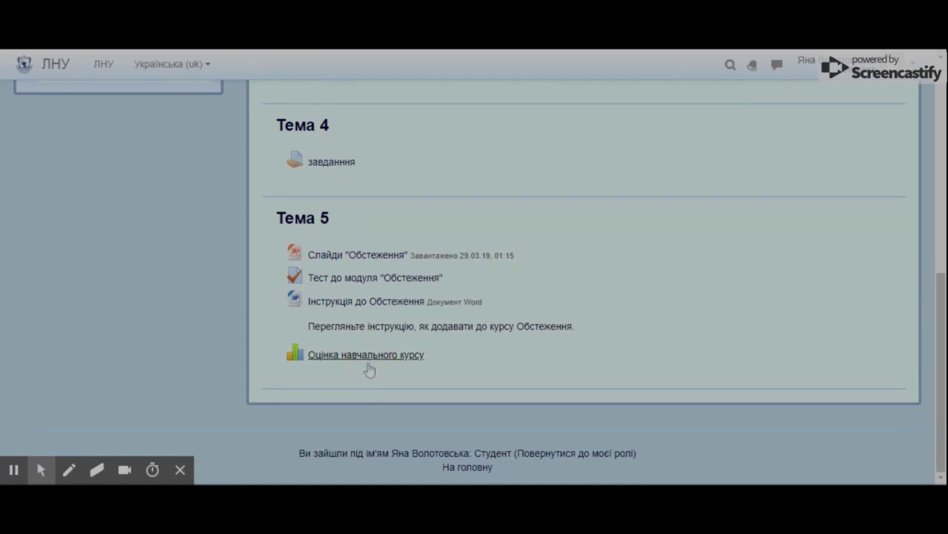
left_click(370, 360)
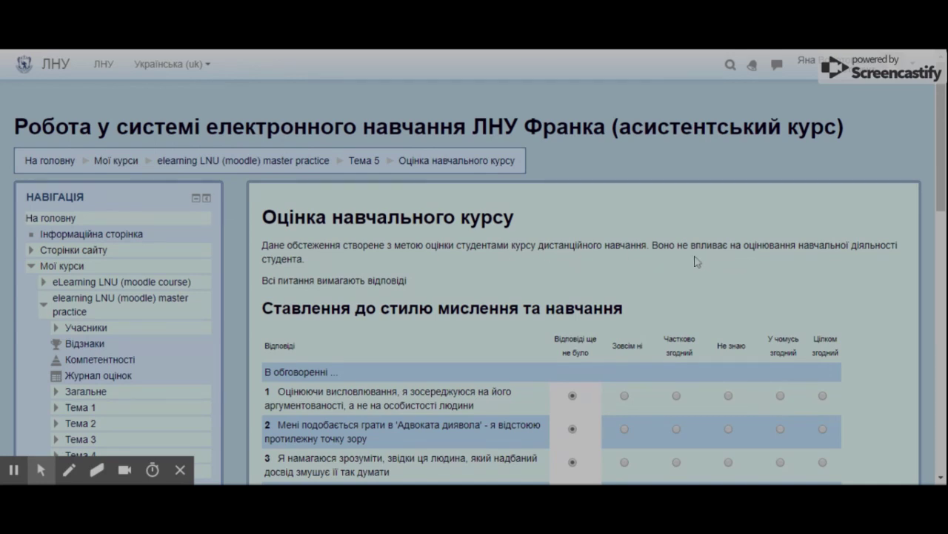
scroll(412, 281, "down", 1)
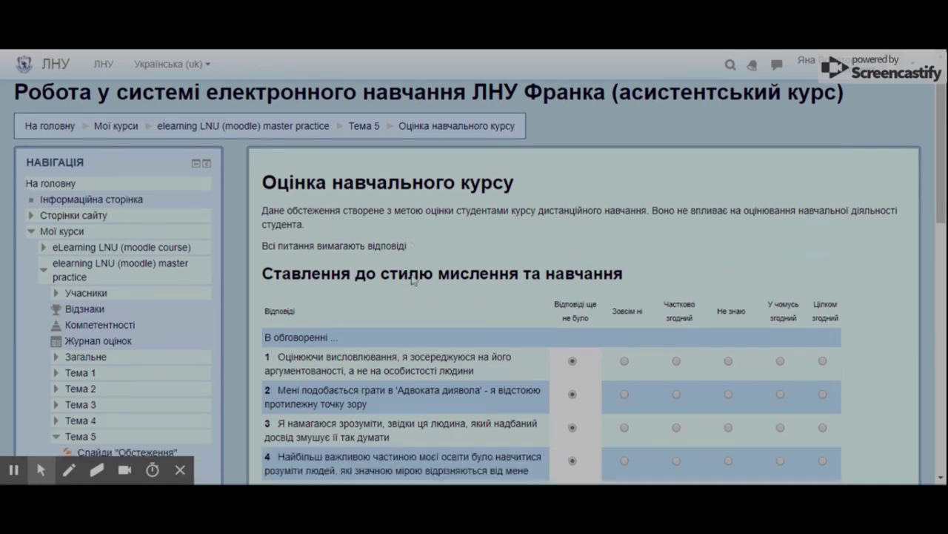
scroll(413, 279, "down", 3)
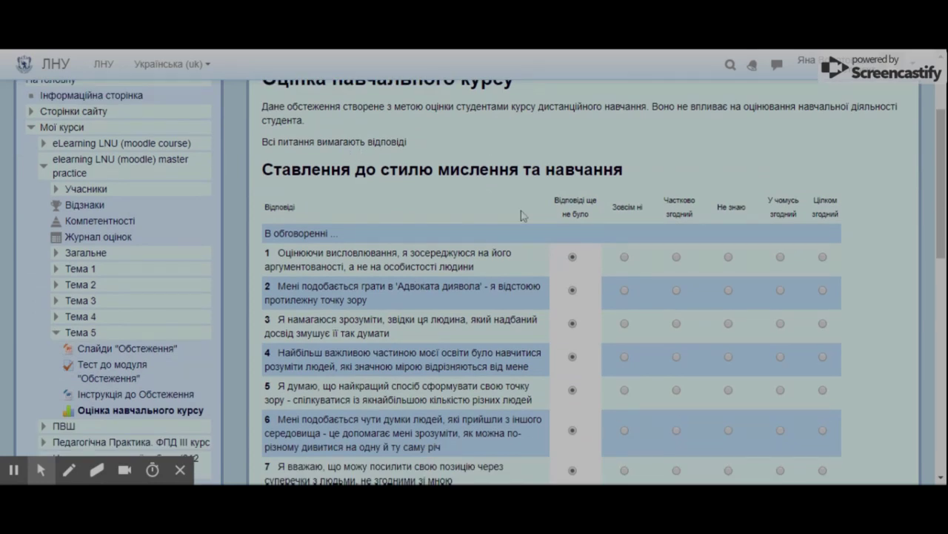
scroll(326, 213, "up", 2)
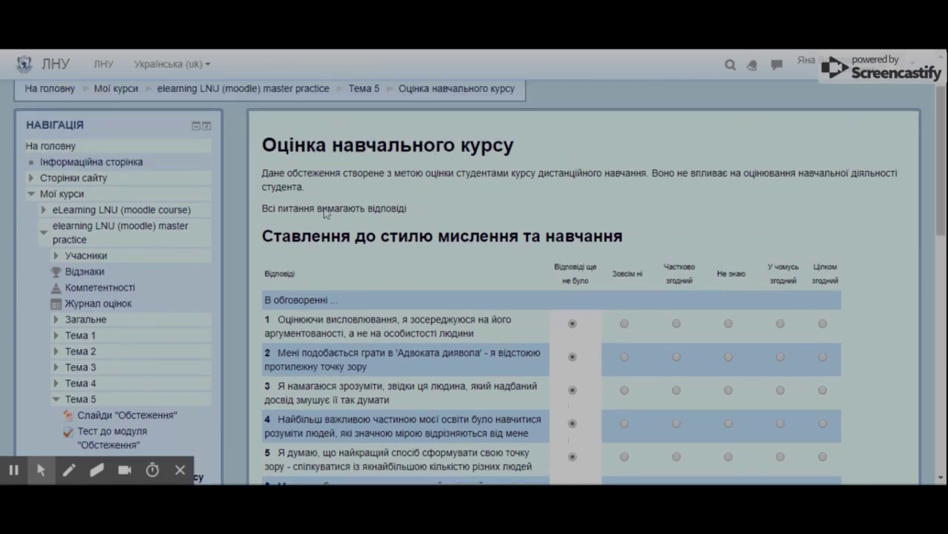
scroll(329, 254, "down", 2)
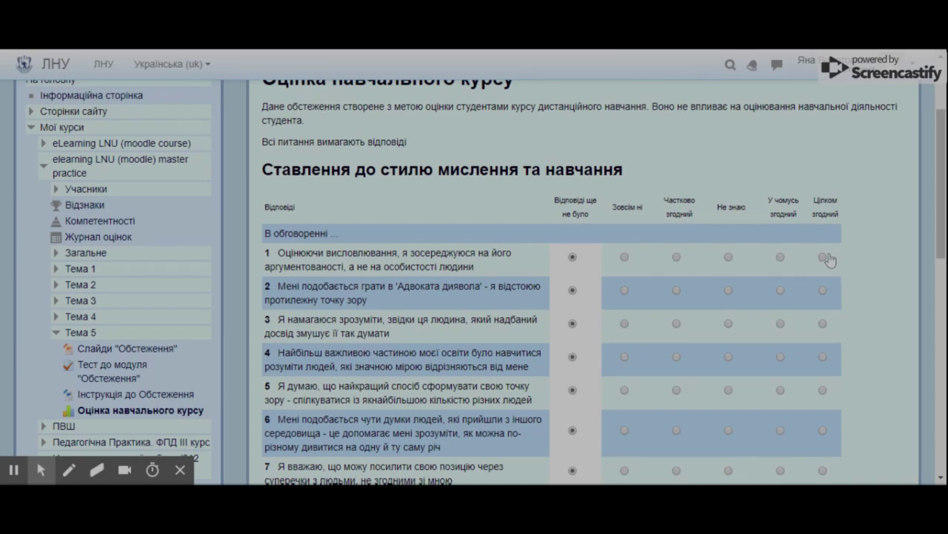
- Answer survey questions 1, 3, 4, 5 and 7 with Зовсім ні, and questions 2 and 6 with Частково згодний
scroll(824, 259, "down", 4)
scroll(697, 183, "down", 8)
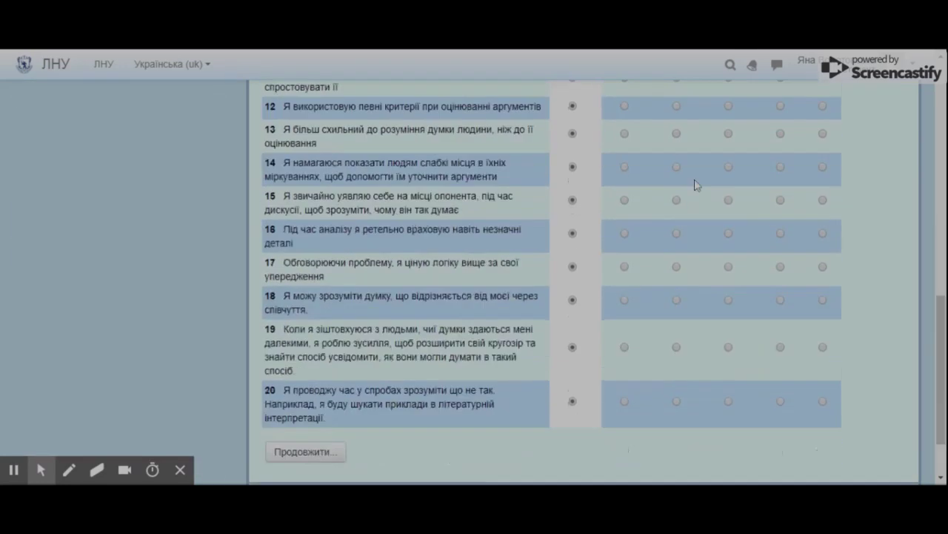
scroll(716, 314, "up", 12)
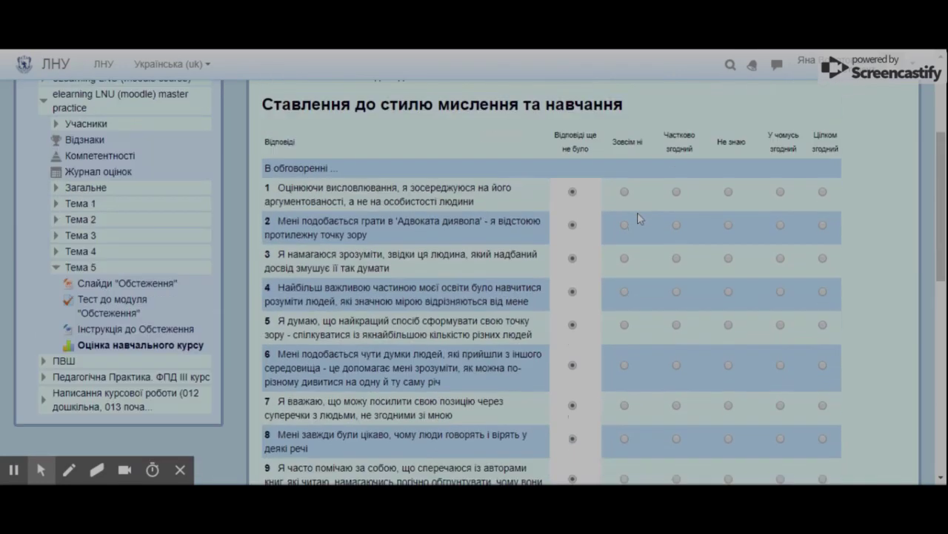
left_click(625, 191)
left_click(676, 225)
left_click(624, 258)
left_click(624, 291)
left_click(624, 325)
left_click(677, 364)
left_click(625, 405)
- Answer survey question 8 with Частково згодний and questions 10 to 14 with Зовсім ні
scroll(630, 408, "down", 5)
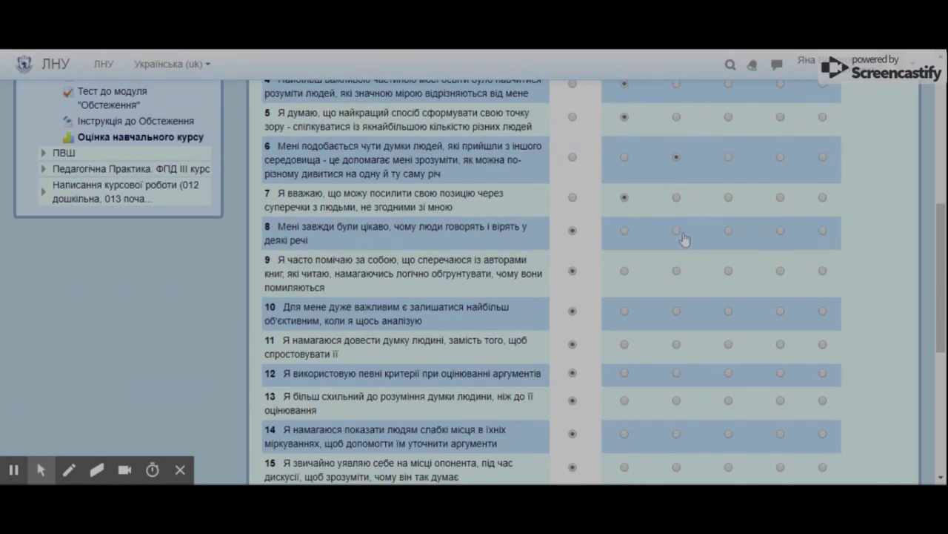
left_click(677, 230)
left_click(625, 311)
left_click(624, 344)
left_click(625, 373)
left_click(625, 400)
scroll(627, 400, "down", 3)
left_click(625, 295)
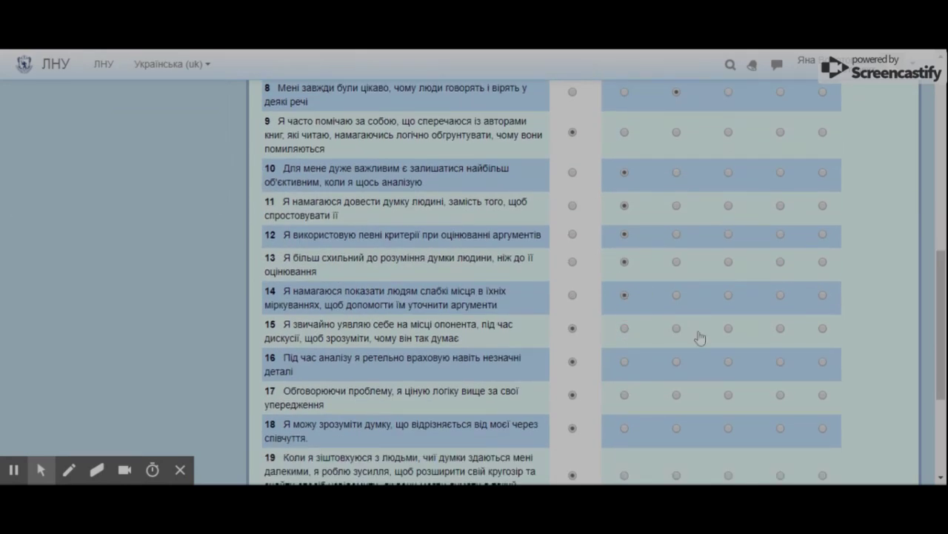
- Answer question 15 with Частково згодний, questions 16 and 17 with Не знаю, and questions 18 to 20 with У чомусь згодний
left_click(677, 328)
left_click(728, 361)
left_click(728, 395)
left_click(780, 428)
scroll(780, 423, "down", 4)
scroll(780, 421, "down", 1)
left_click(780, 321)
left_click(780, 267)
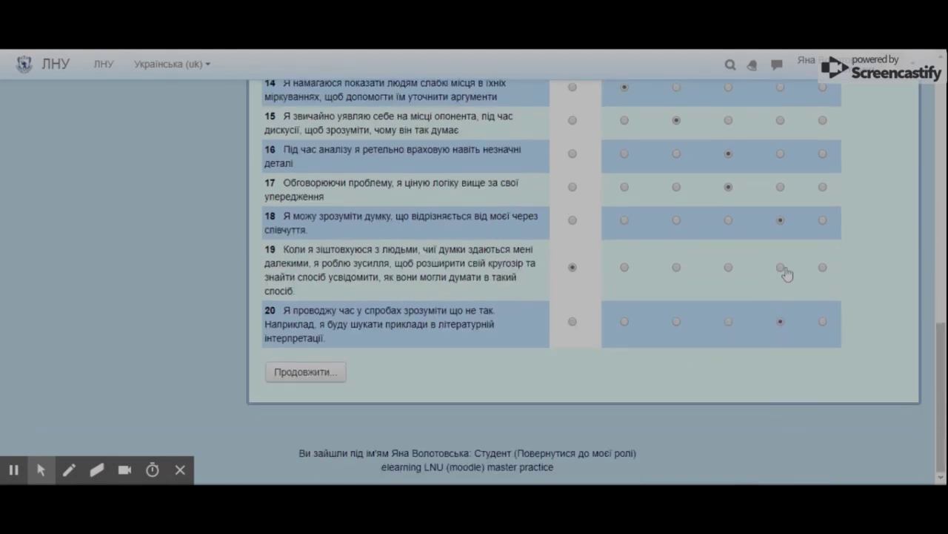
- Answer the skipped question 9 with Не знаю, submit the survey and return to the course page
left_click(326, 380)
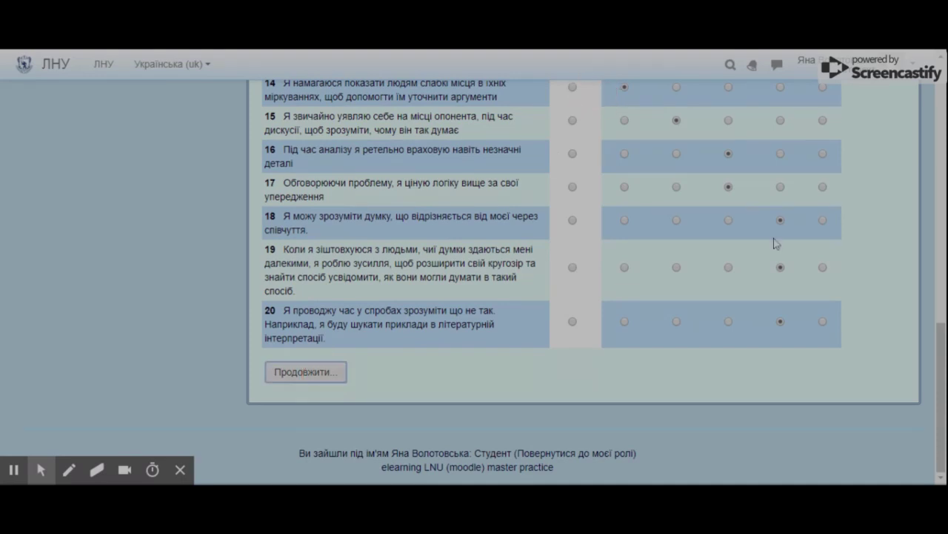
scroll(778, 245, "up", 3)
left_click(736, 137)
scroll(593, 227, "down", 3)
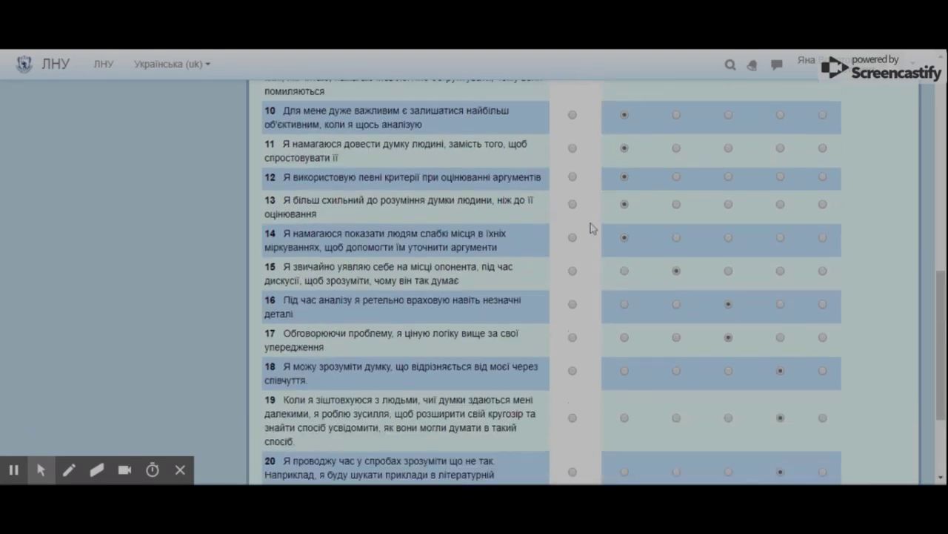
left_click(306, 372)
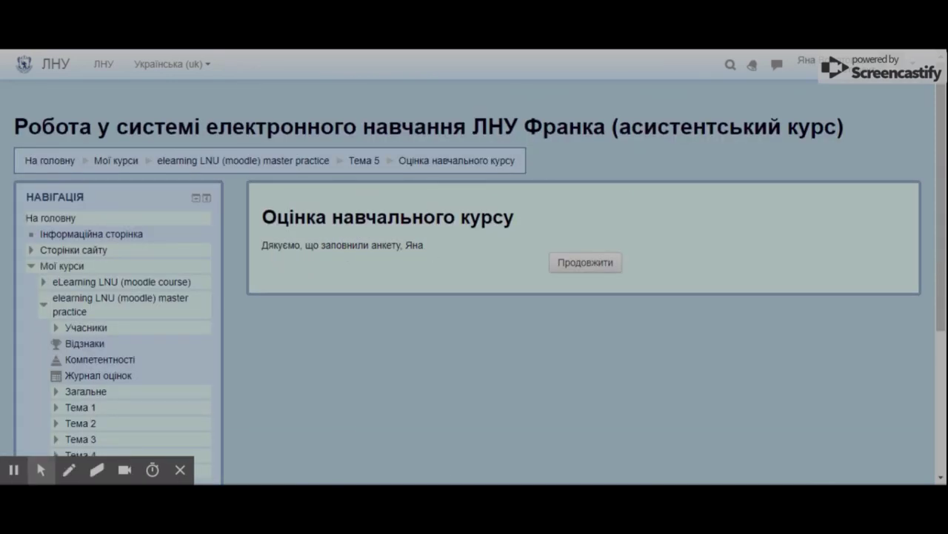
left_click(587, 264)
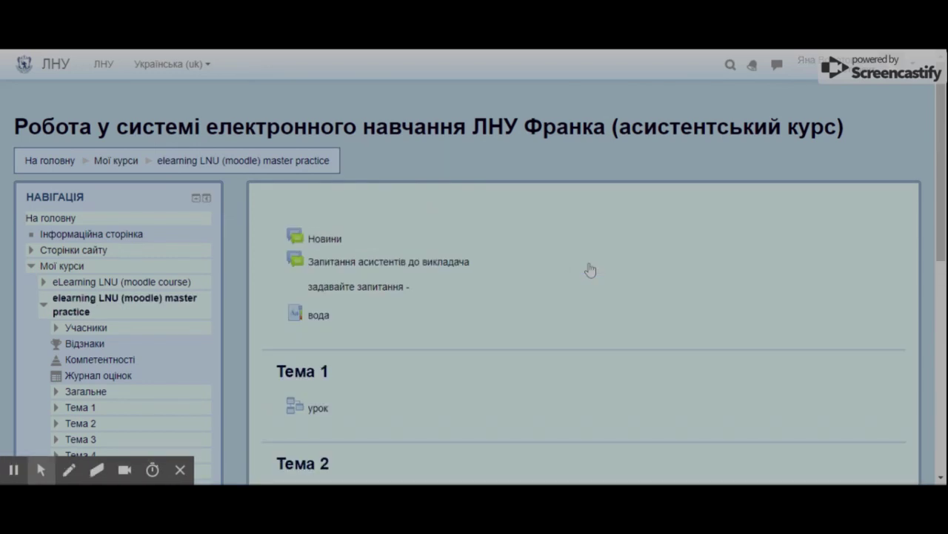
- Return from the student view to the original role and switch to the Асистент role
left_click(886, 61)
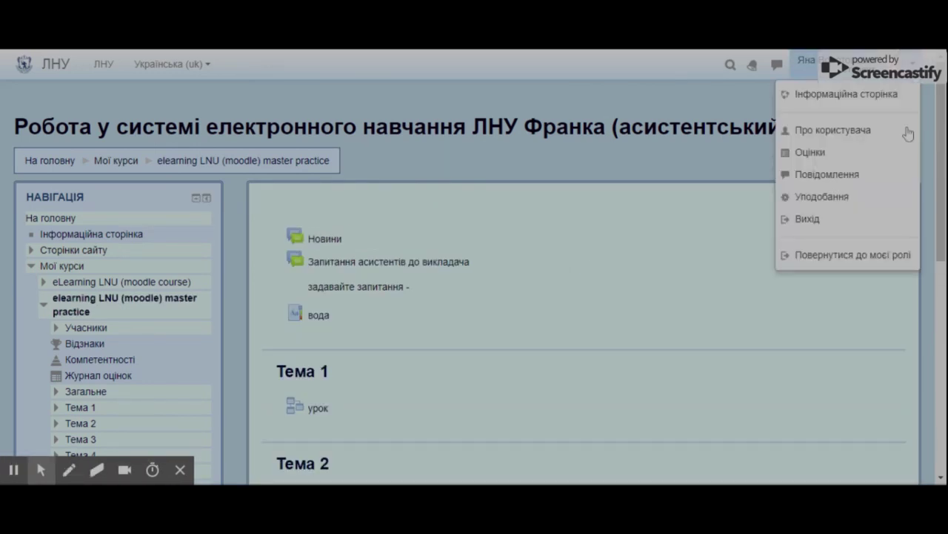
left_click(846, 255)
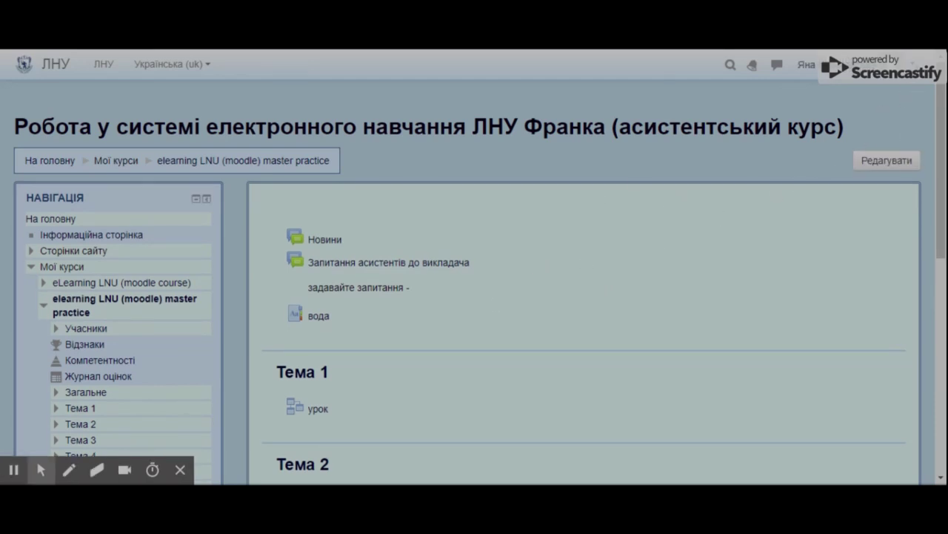
left_click(808, 65)
left_click(822, 256)
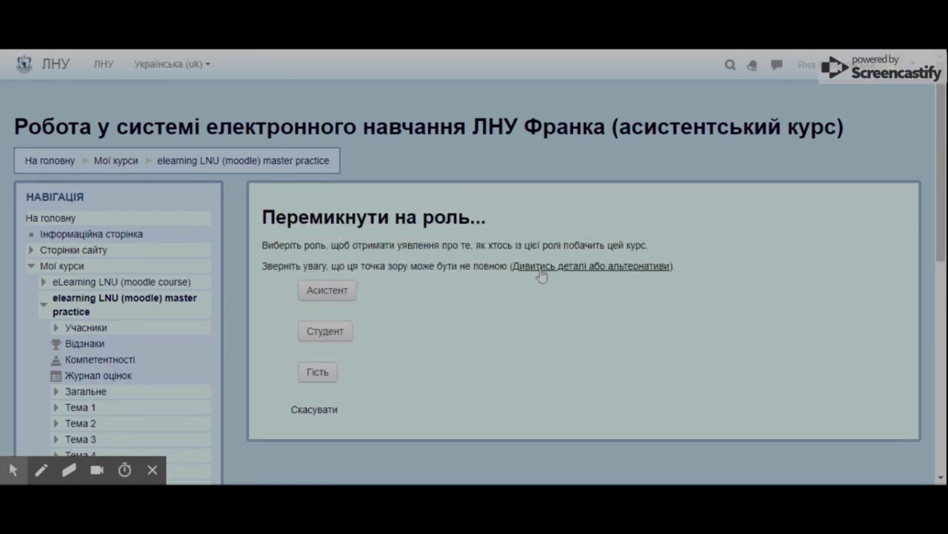
left_click(328, 290)
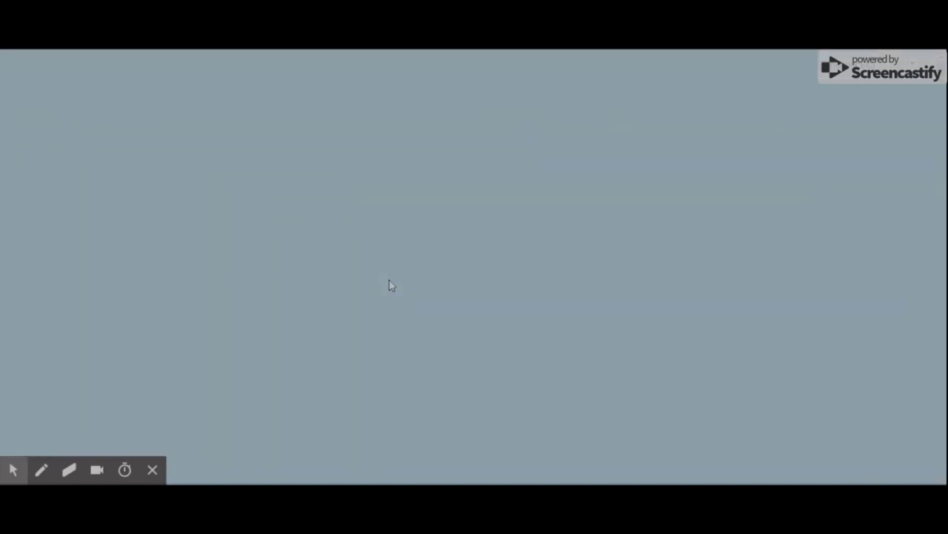
- Open the "Оцінка навчального курсу" survey in Тема 5 and examine its results chart, legend and answer categories
scroll(426, 290, "down", 10)
scroll(420, 290, "down", 1)
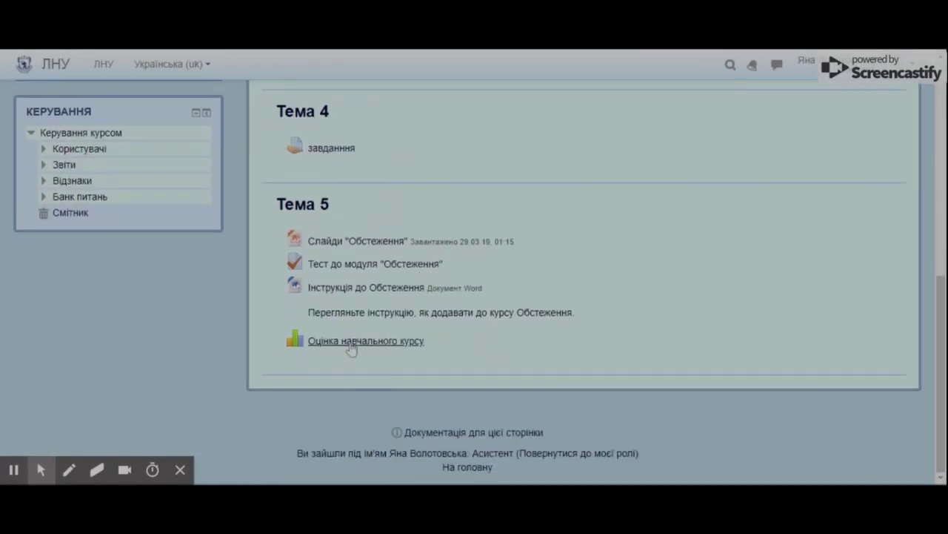
left_click(352, 343)
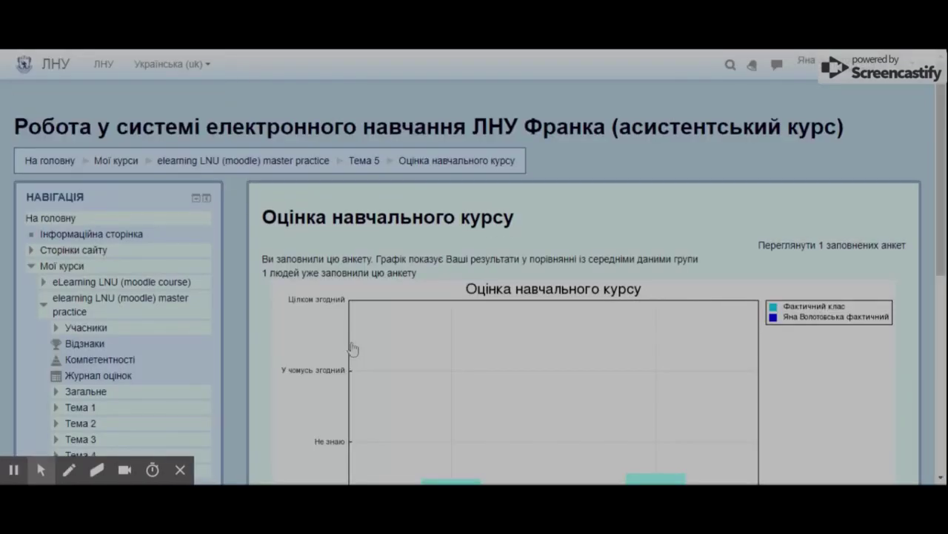
scroll(352, 349, "down", 3)
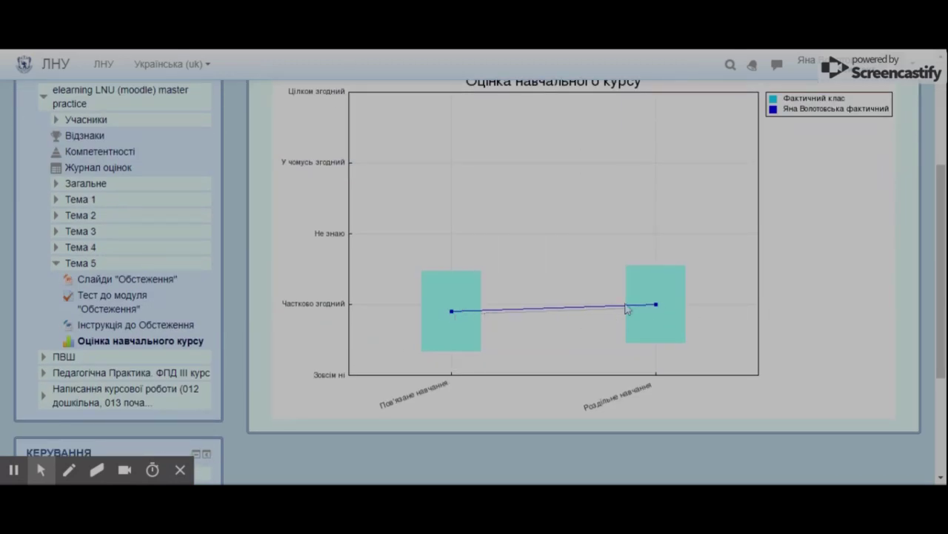
scroll(667, 321, "up", 2)
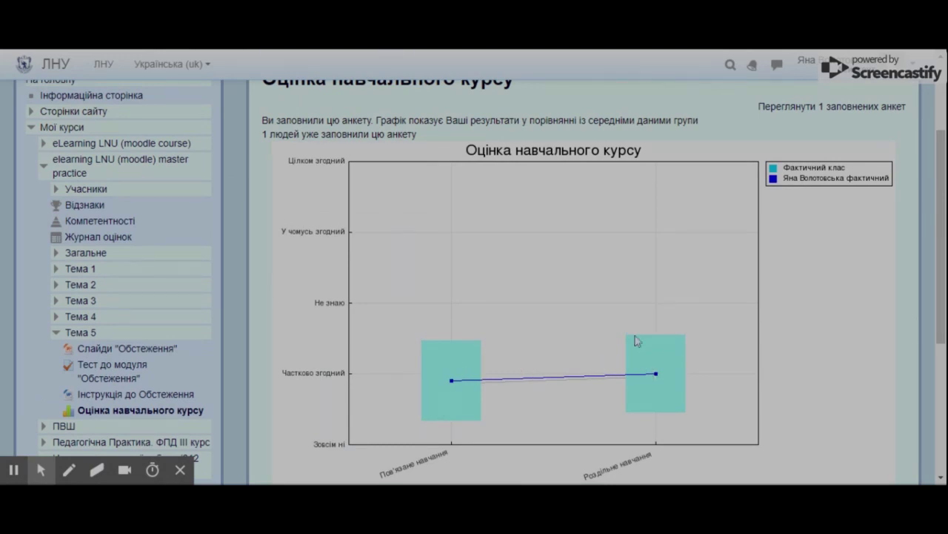
scroll(639, 339, "up", 4)
scroll(642, 299, "down", 3)
scroll(638, 304, "down", 3)
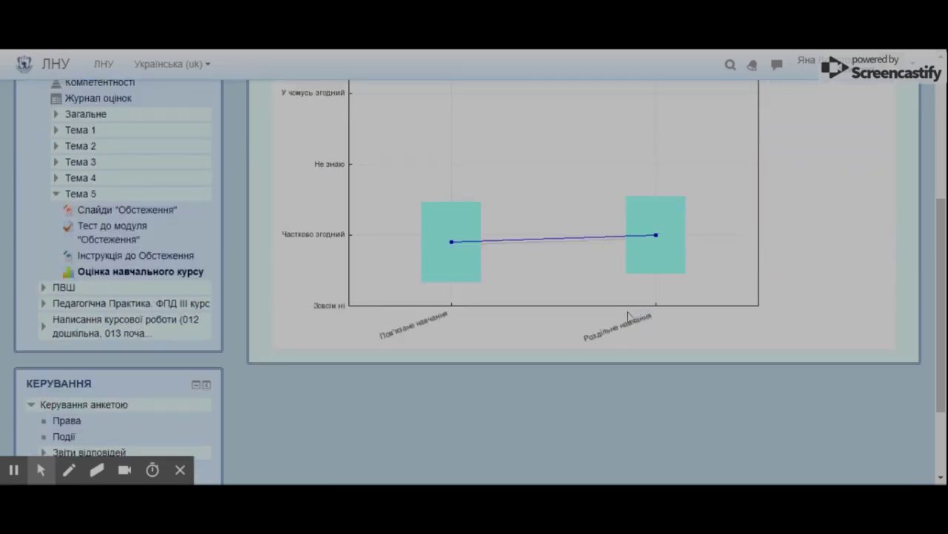
scroll(628, 317, "up", 2)
scroll(616, 318, "up", 4)
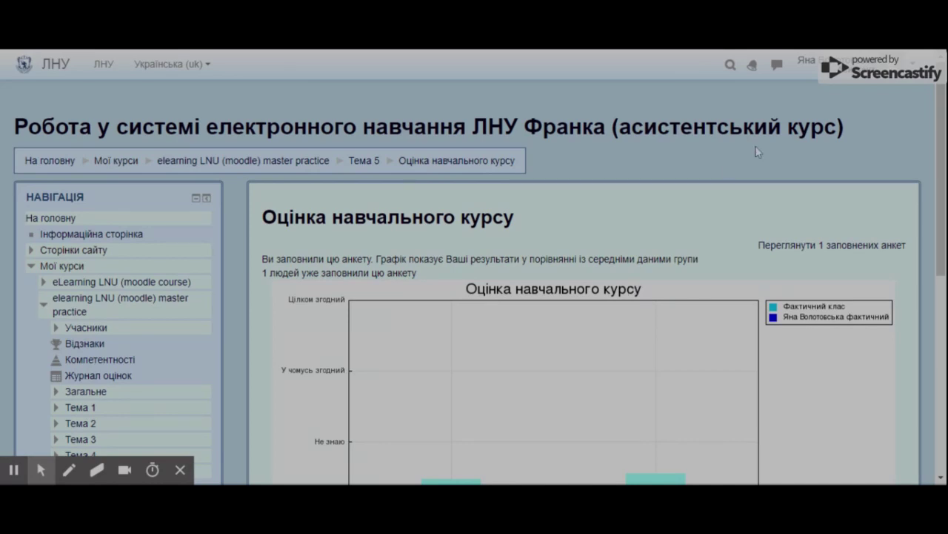
scroll(747, 203, "down", 6)
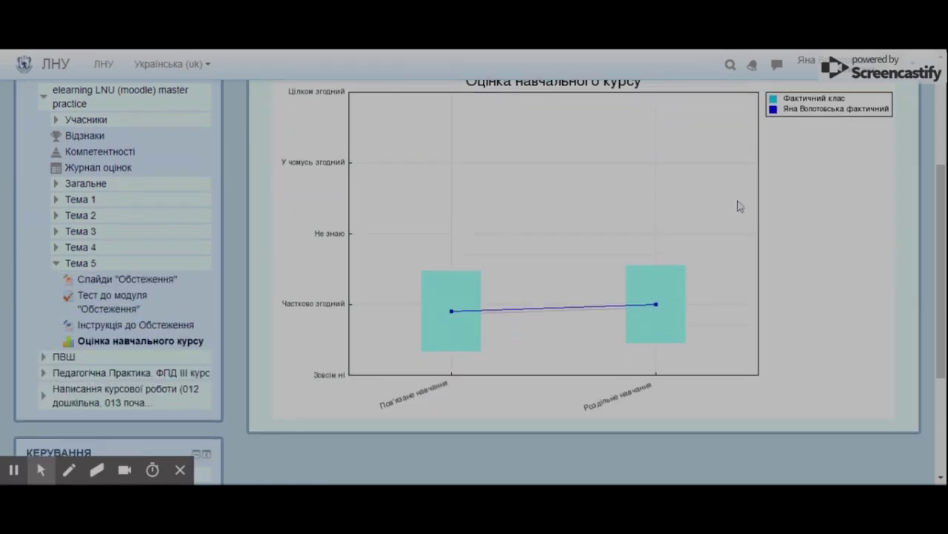